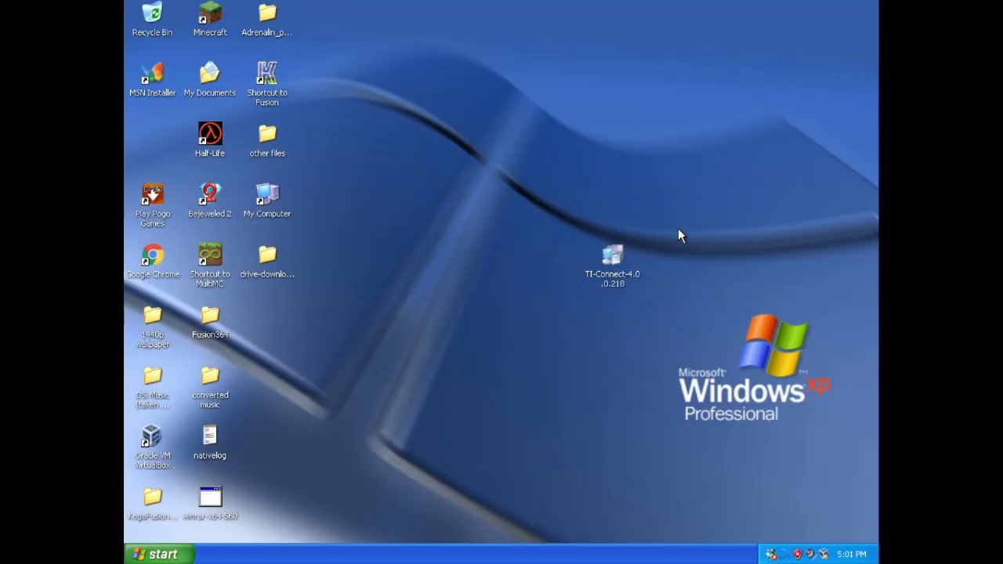
# - Run the TI-Connect installer, accept the licence, and install to C:\Program Files\TI Education\
pyautogui.doubleClick(618, 258)
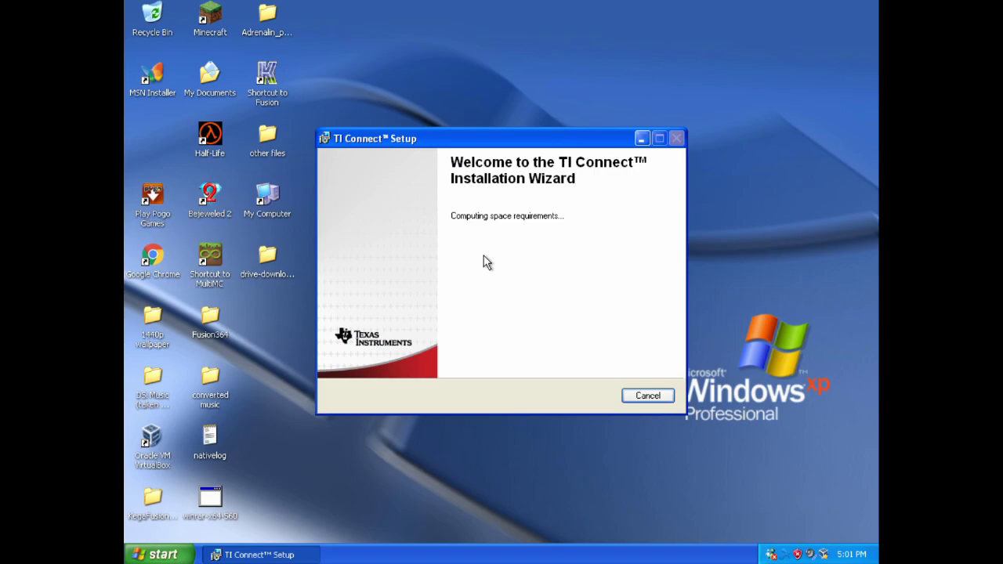
pyautogui.click(586, 395)
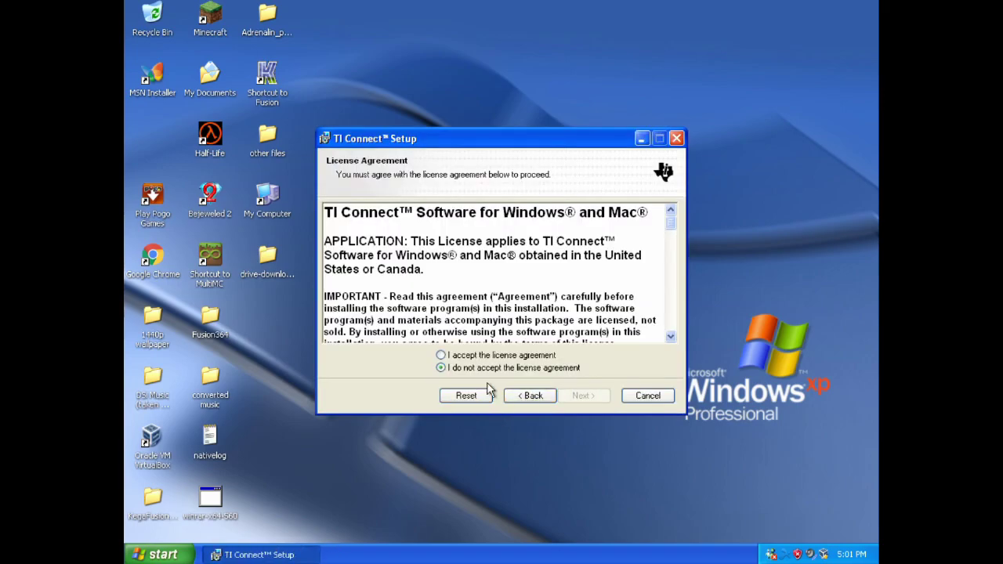
pyautogui.click(487, 358)
pyautogui.click(580, 396)
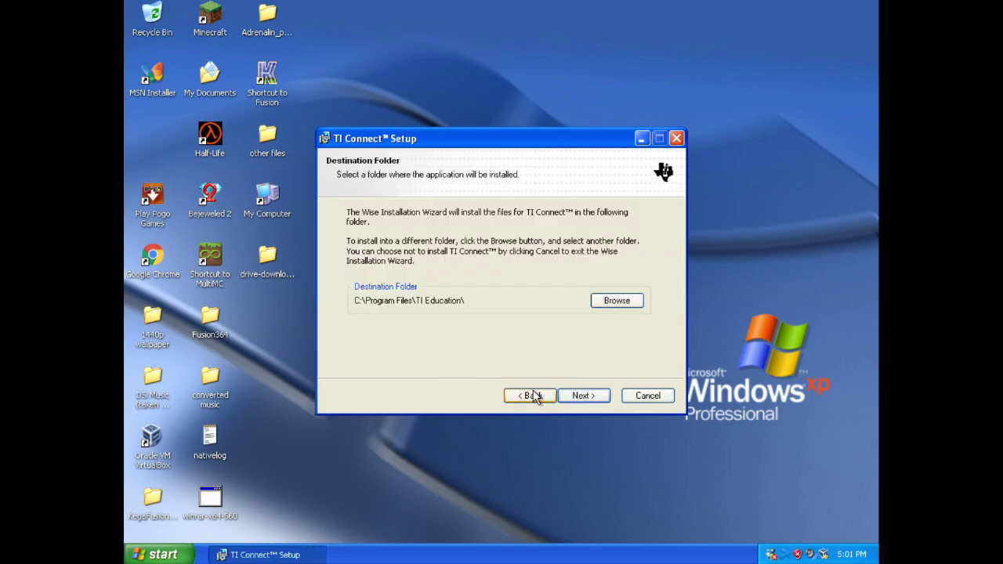
pyautogui.click(577, 398)
pyautogui.click(578, 398)
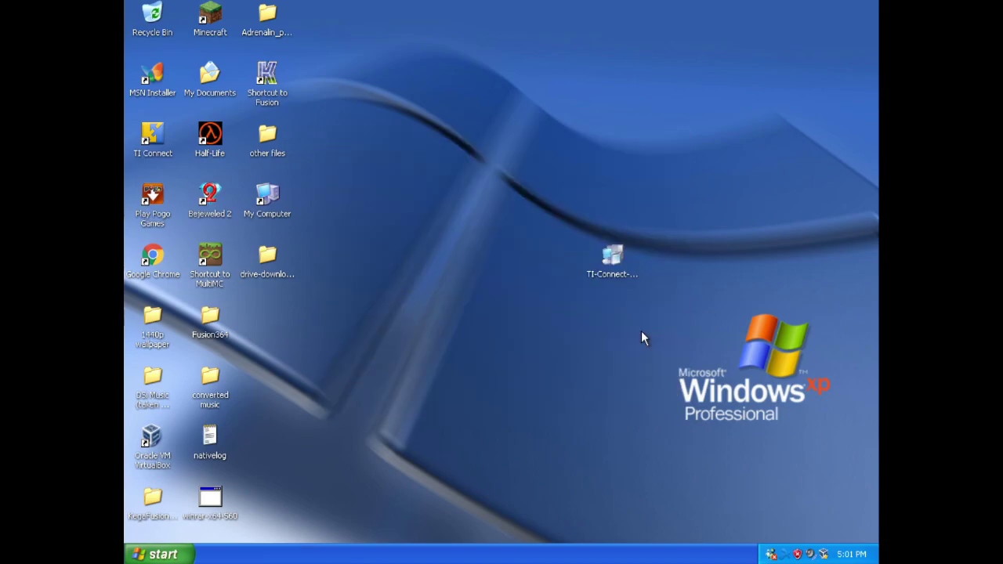
# - Delete the TI-Connect-4.0.218 installer from the desktop and launch TI Connect from its shortcut
pyautogui.rightClick(613, 238)
pyautogui.rightClick(607, 249)
pyautogui.click(656, 464)
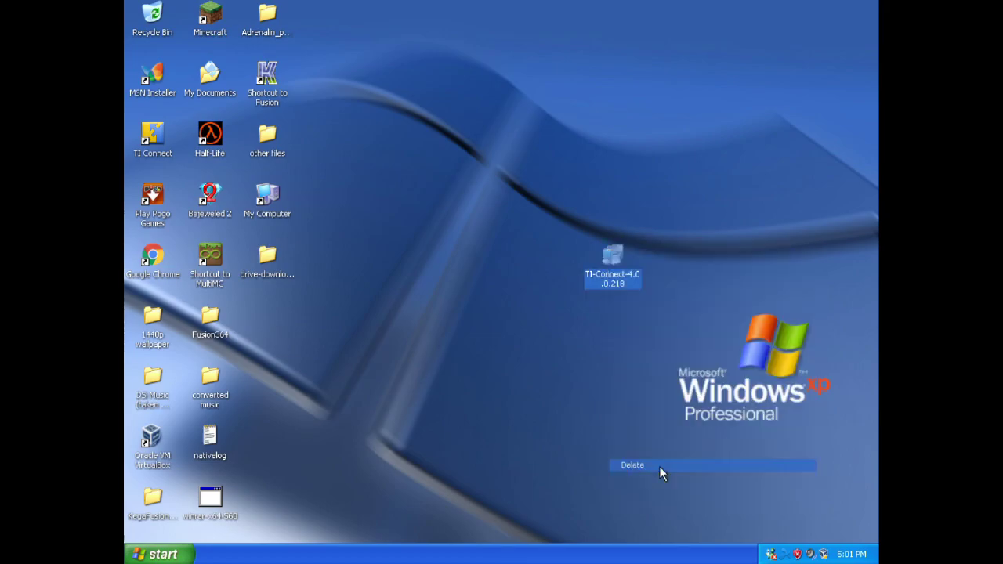
pyautogui.click(559, 292)
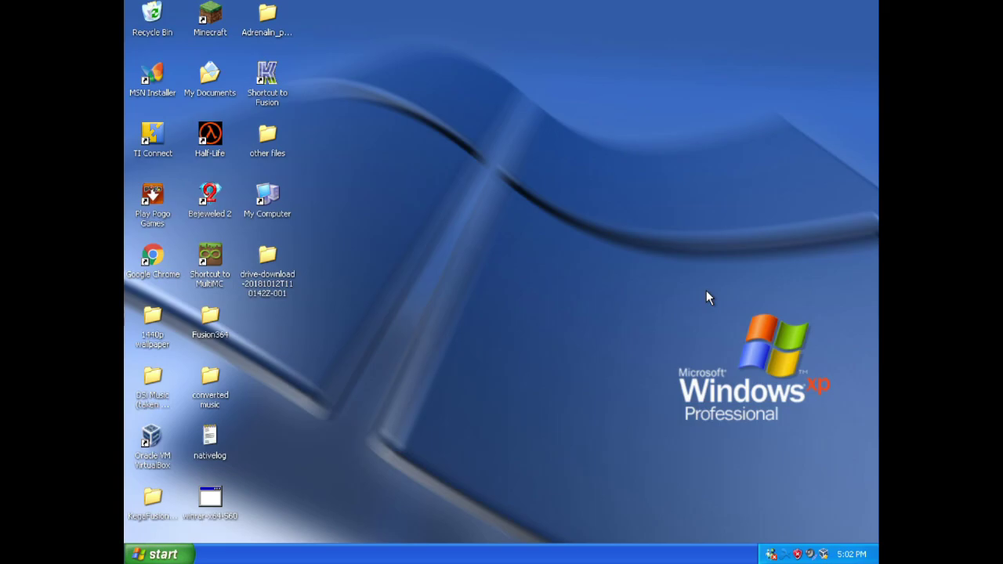
pyautogui.doubleClick(152, 134)
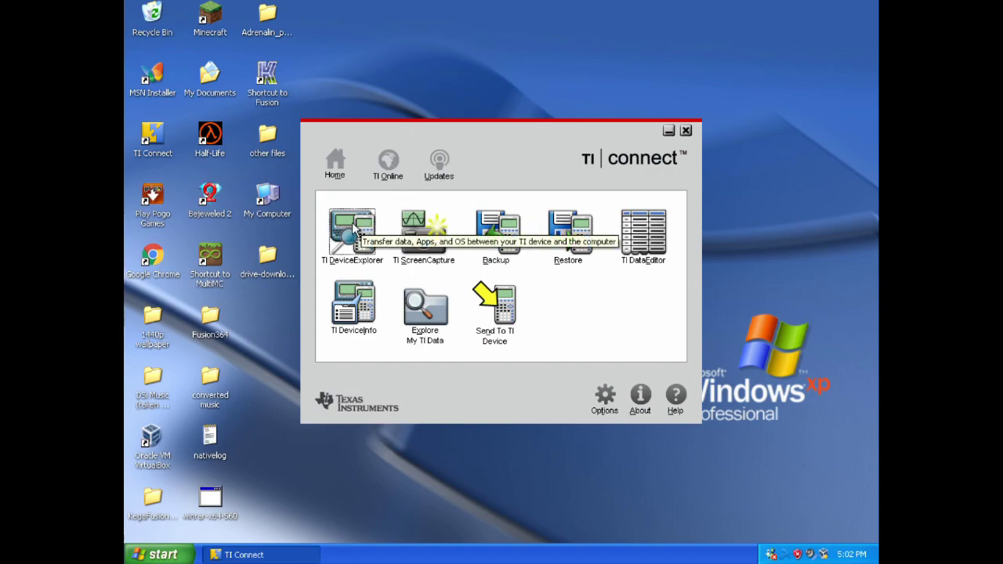
# - Open TI DeviceExplorer, connect to the TI-84 Plus on USB 1, and expand Applications
pyautogui.click(351, 225)
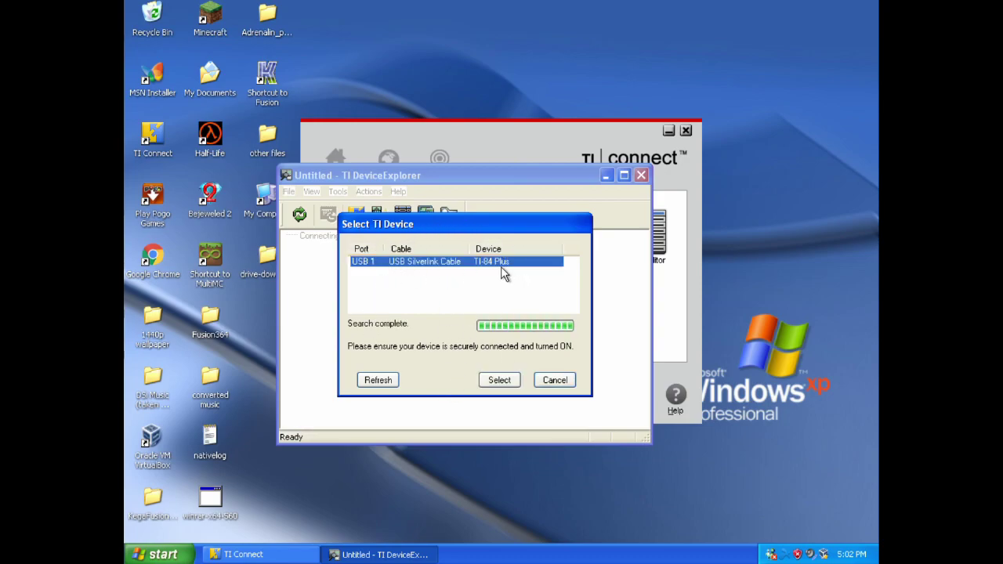
pyautogui.click(505, 381)
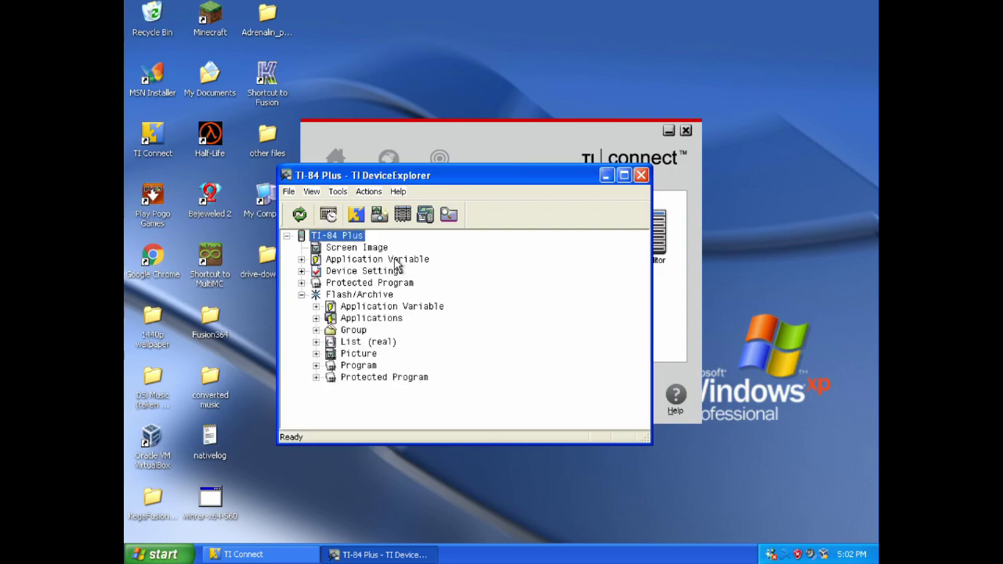
pyautogui.click(315, 318)
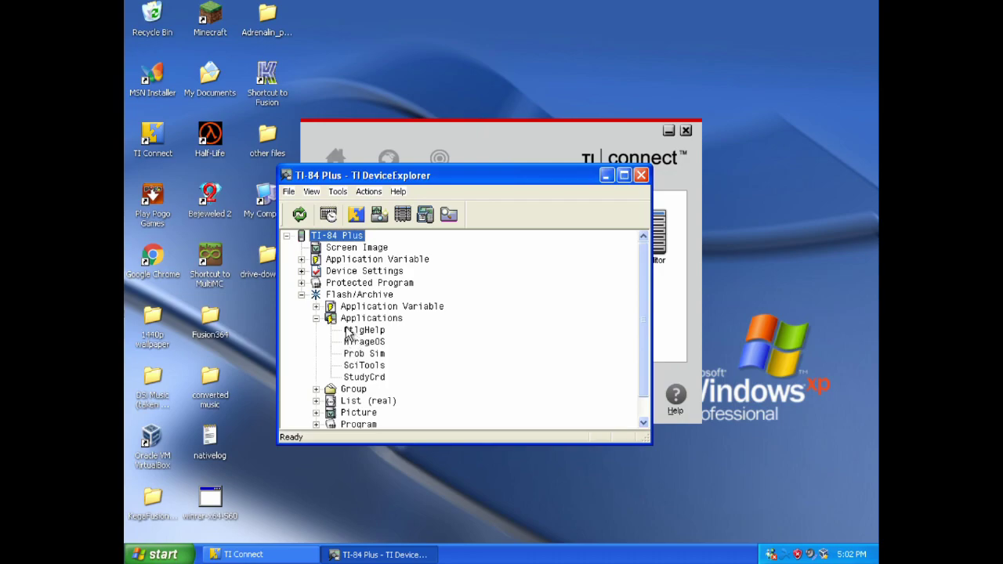
pyautogui.scroll(-1, 348, 333)
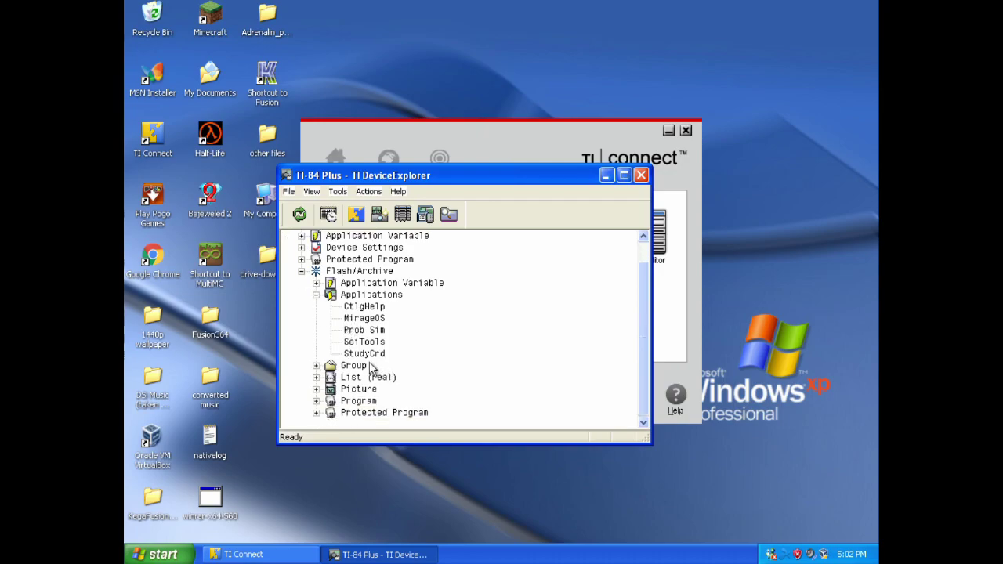
# - Expand the Group, Picture, Program and Protected Program folders to list their contents
pyautogui.click(315, 365)
pyautogui.scroll(-1, 384, 379)
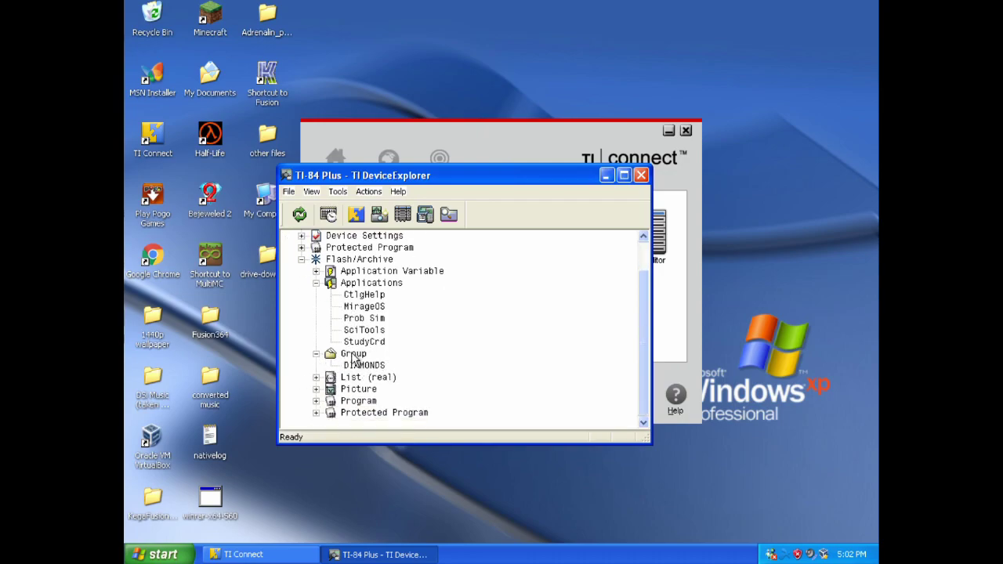
pyautogui.click(316, 388)
pyautogui.scroll(-1, 351, 357)
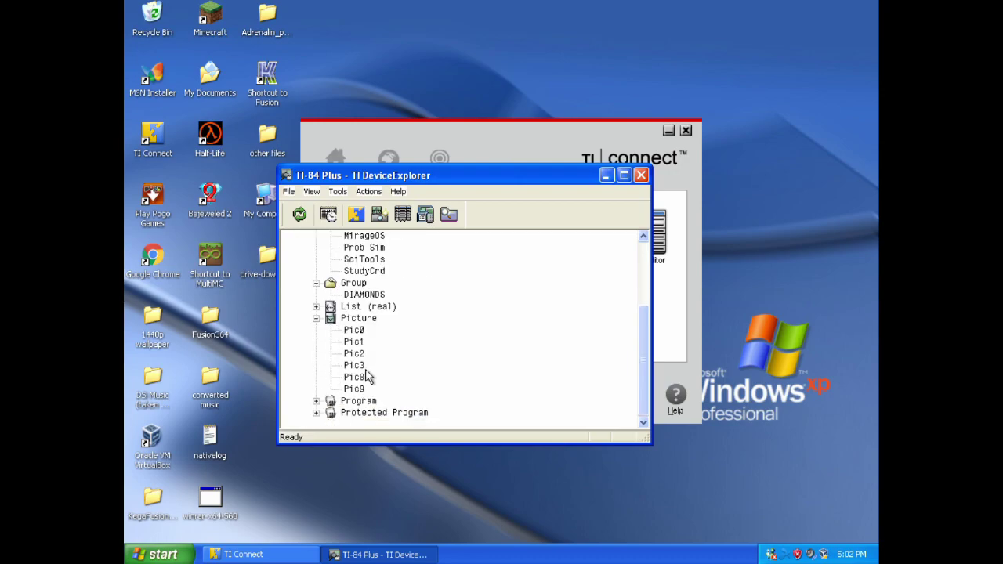
pyautogui.click(316, 400)
pyautogui.scroll(-2, 385, 384)
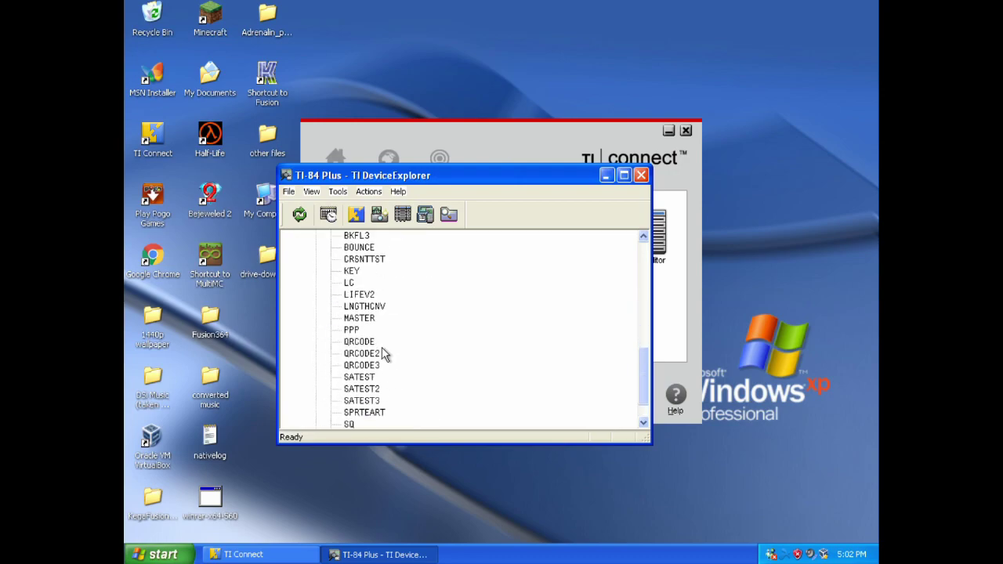
pyautogui.scroll(2, 385, 336)
pyautogui.scroll(-1, 381, 335)
pyautogui.scroll(1, 380, 335)
pyautogui.scroll(-3, 381, 335)
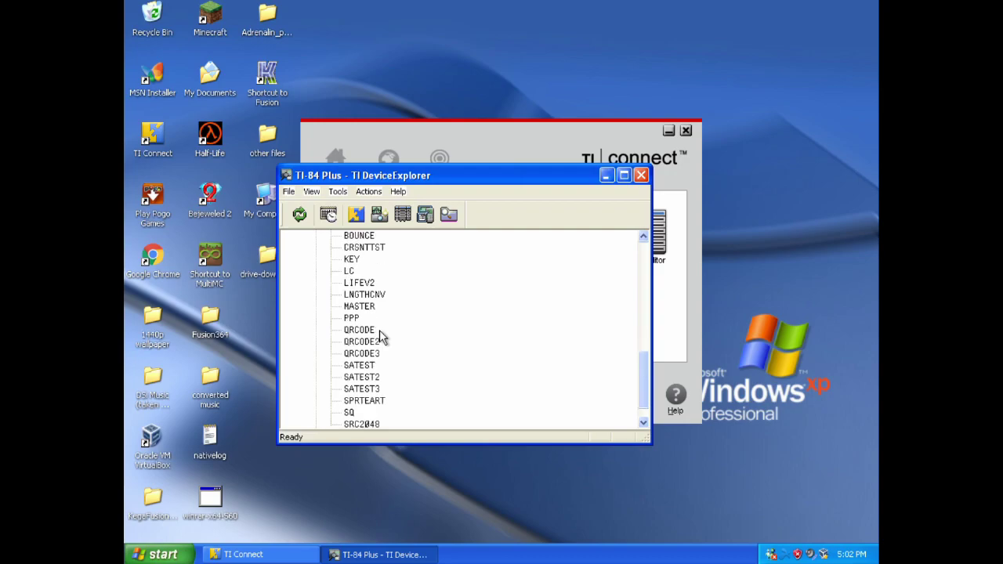
pyautogui.click(315, 413)
pyautogui.scroll(-3, 379, 385)
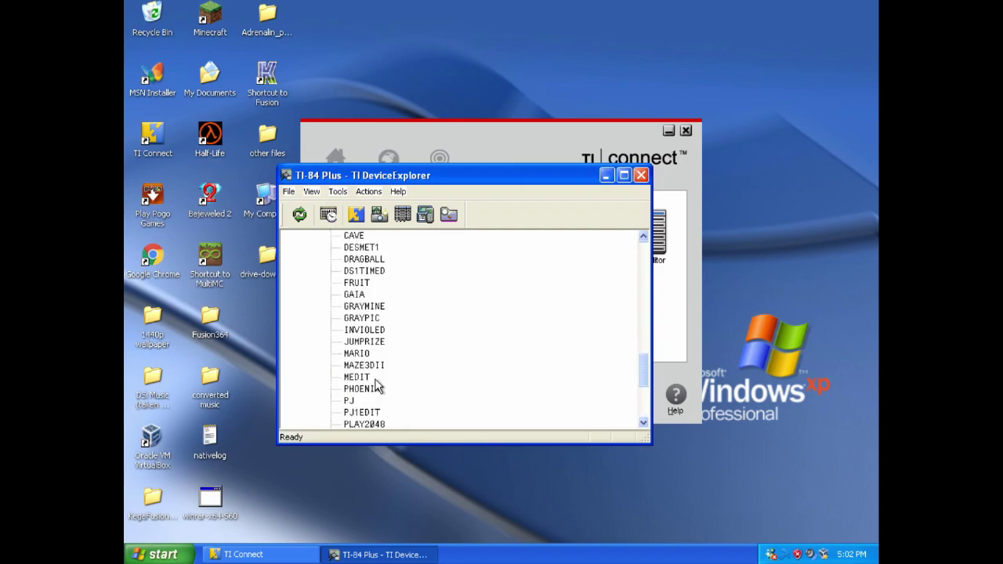
pyautogui.scroll(-3, 377, 385)
pyautogui.scroll(8, 377, 385)
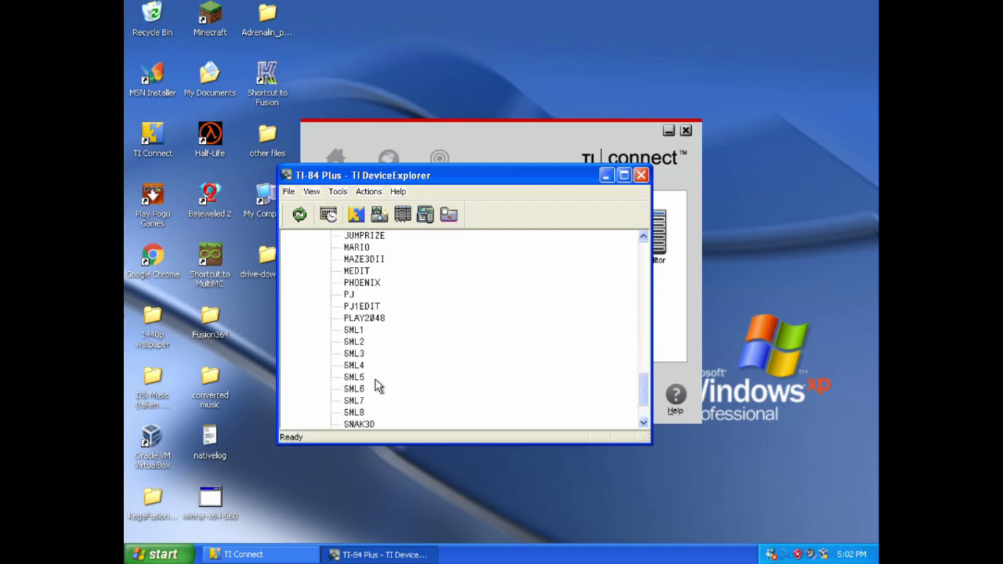
pyautogui.scroll(1, 376, 386)
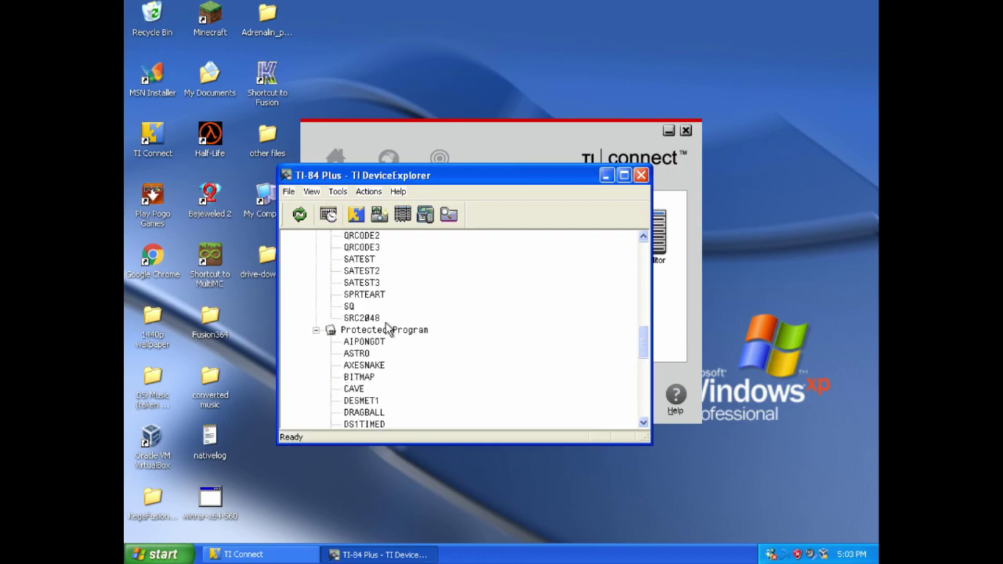
pyautogui.scroll(3, 455, 296)
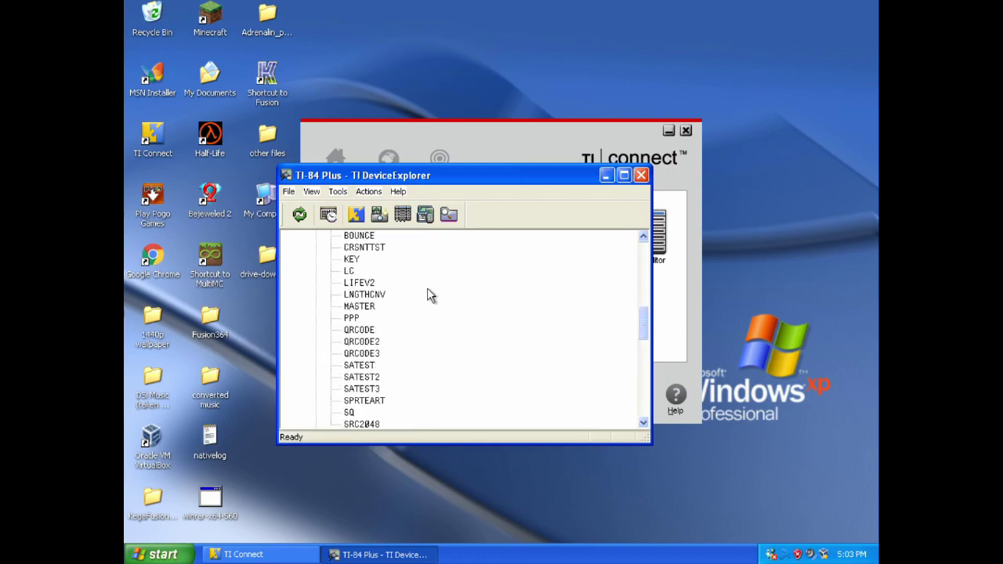
# - Close DeviceExplorer and capture the calculator's current Y= screen in TI ScreenCapture
pyautogui.click(641, 175)
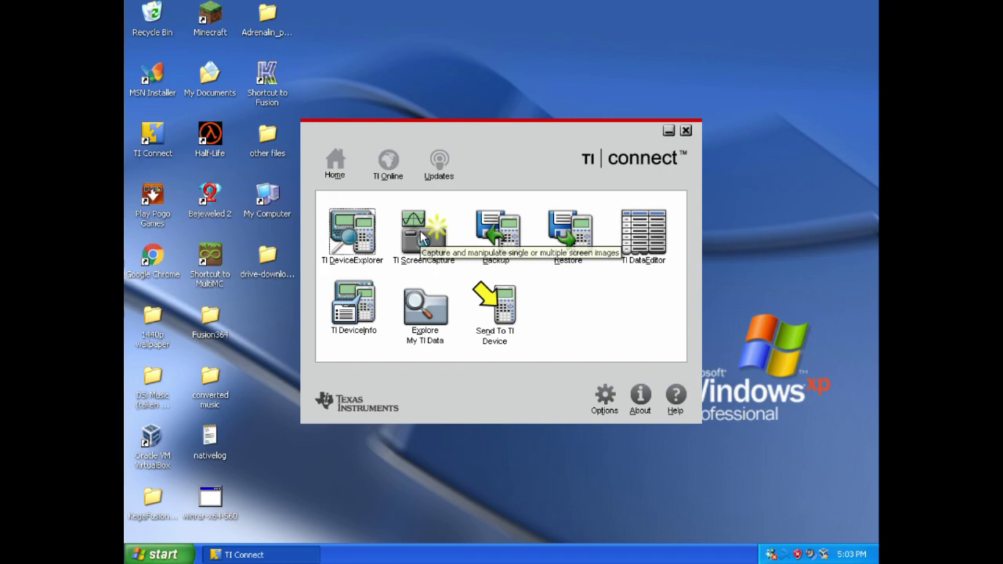
pyautogui.click(423, 232)
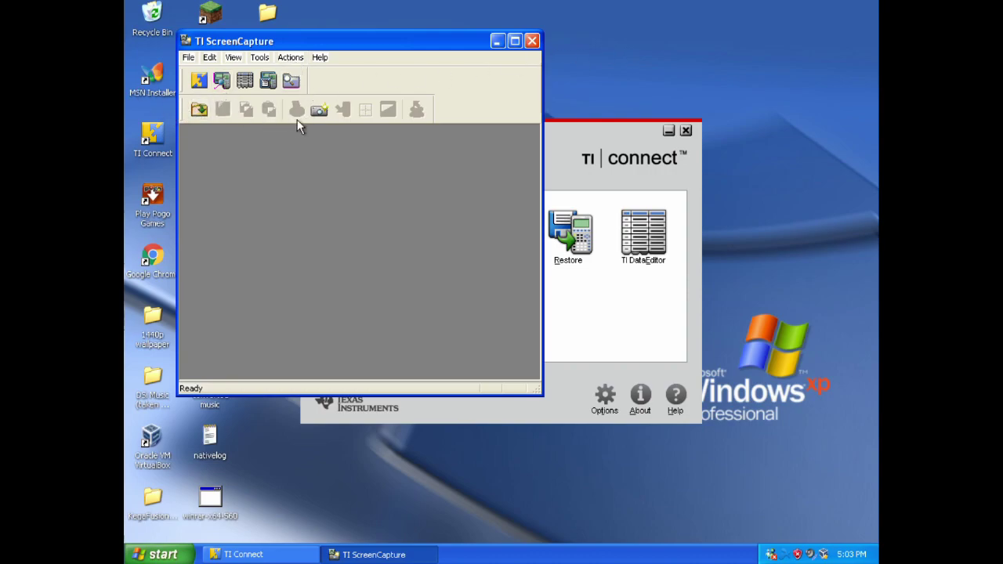
pyautogui.click(320, 108)
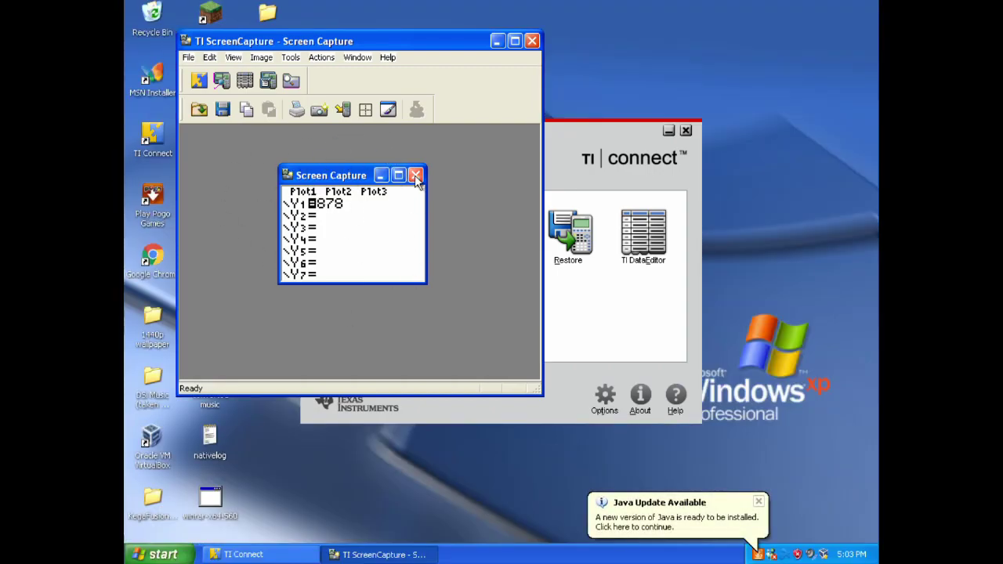
# - Save the capture as Screen01 bitmap in MyTiData and close ScreenCapture
pyautogui.click(224, 111)
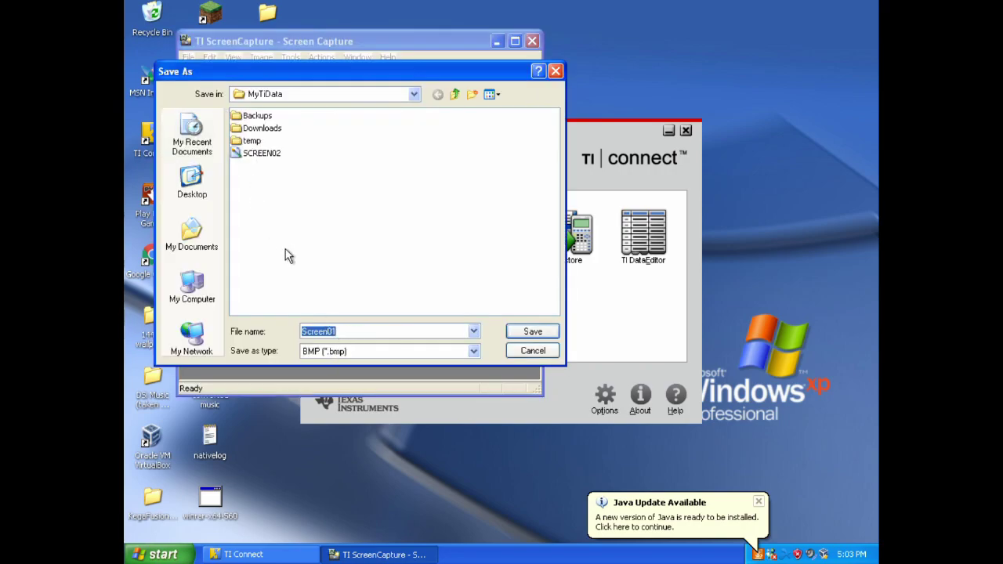
pyautogui.click(351, 352)
pyautogui.scroll(2, 345, 376)
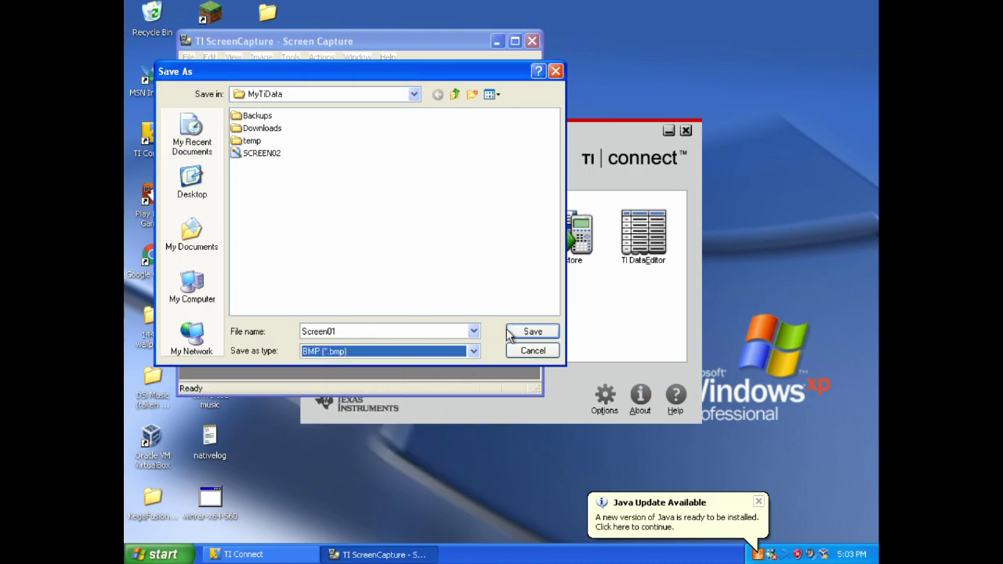
pyautogui.click(532, 332)
pyautogui.click(532, 41)
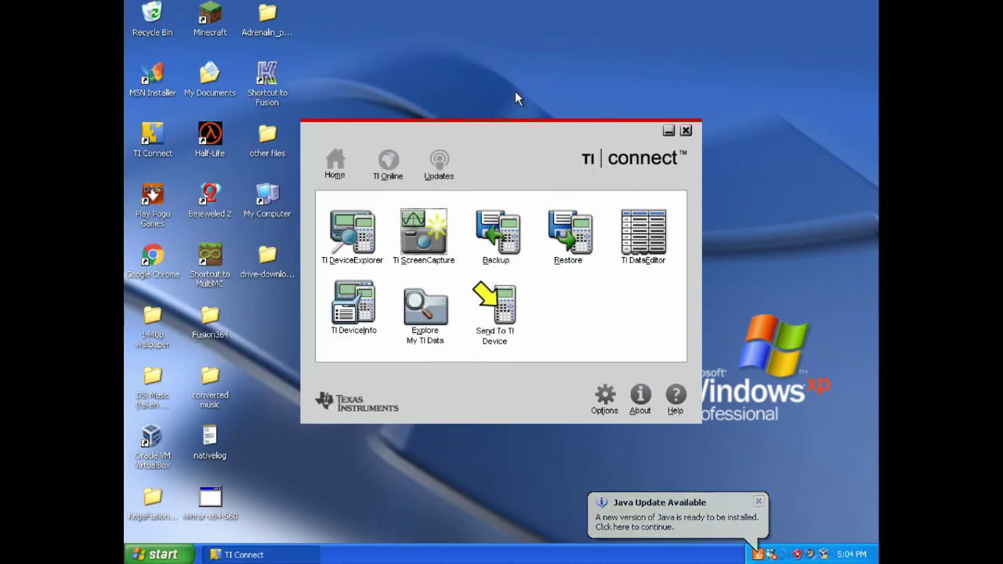
# - Open My Documents > MyTiData, view the SCREEN02 and SCREEN01 images, then close the folder
pyautogui.doubleClick(219, 91)
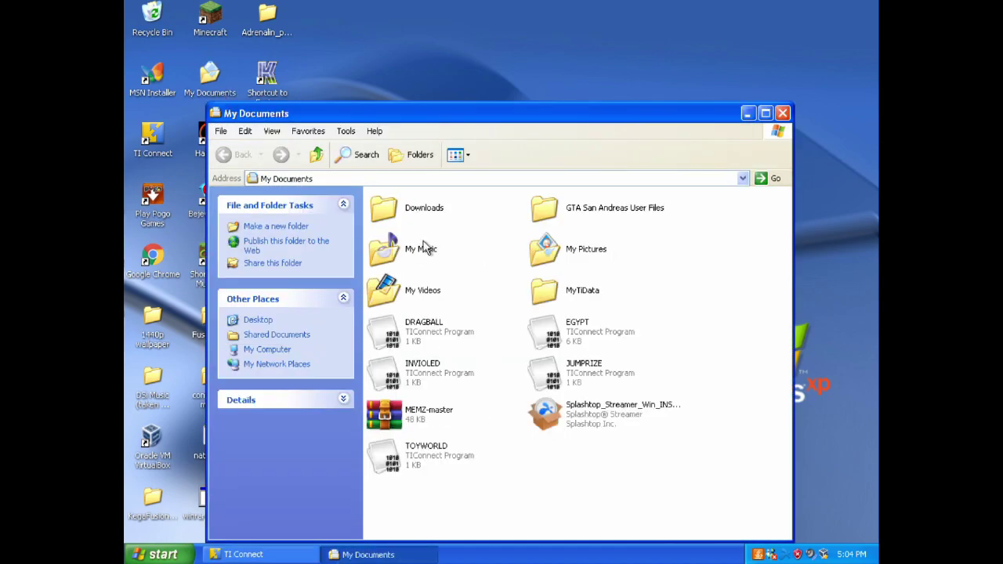
pyautogui.doubleClick(540, 288)
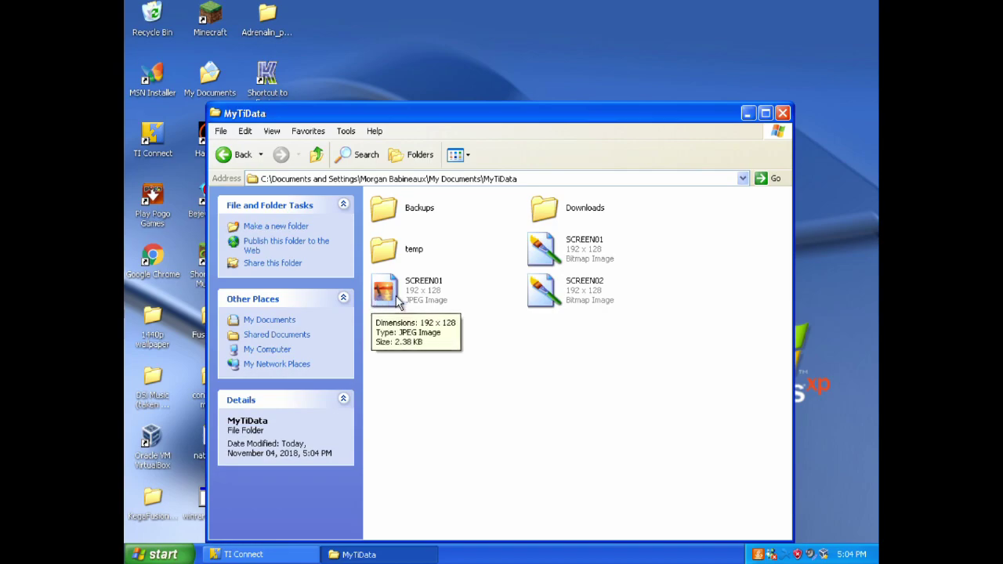
pyautogui.doubleClick(539, 298)
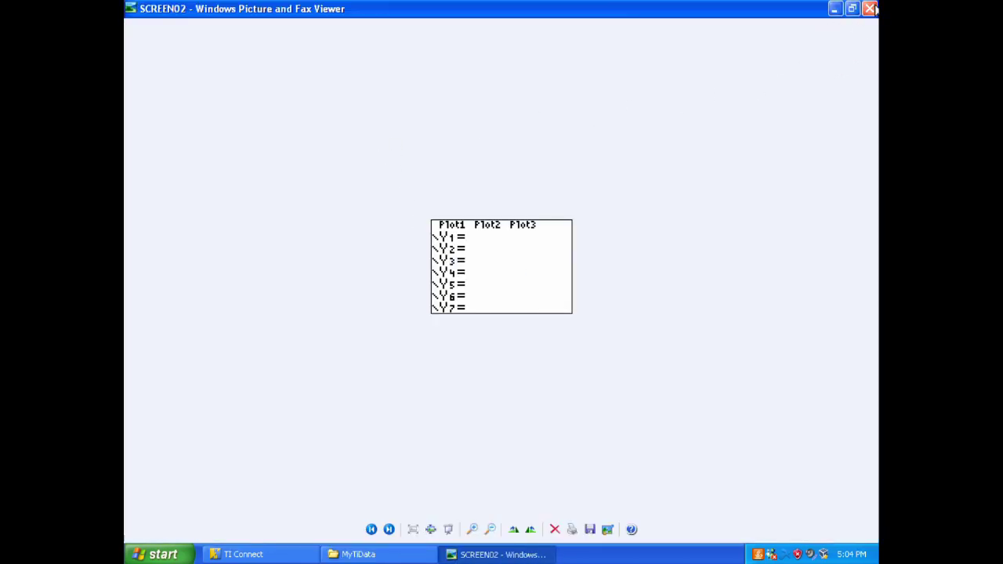
pyautogui.click(870, 8)
pyautogui.doubleClick(562, 244)
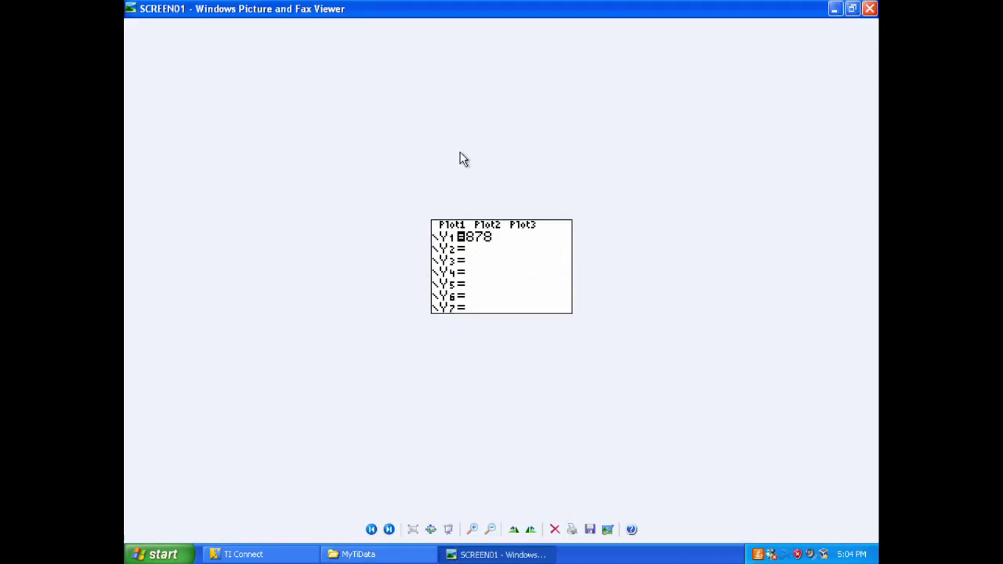
pyautogui.click(870, 9)
pyautogui.click(488, 398)
pyautogui.click(782, 113)
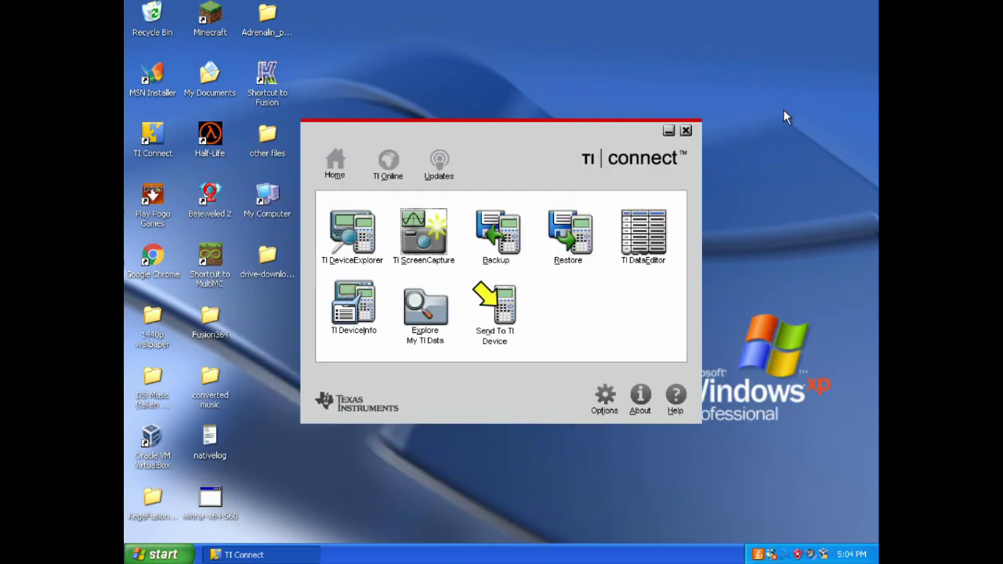
# - Add the EGYPT program from My Documents to the Send To TI Device list
pyautogui.click(507, 304)
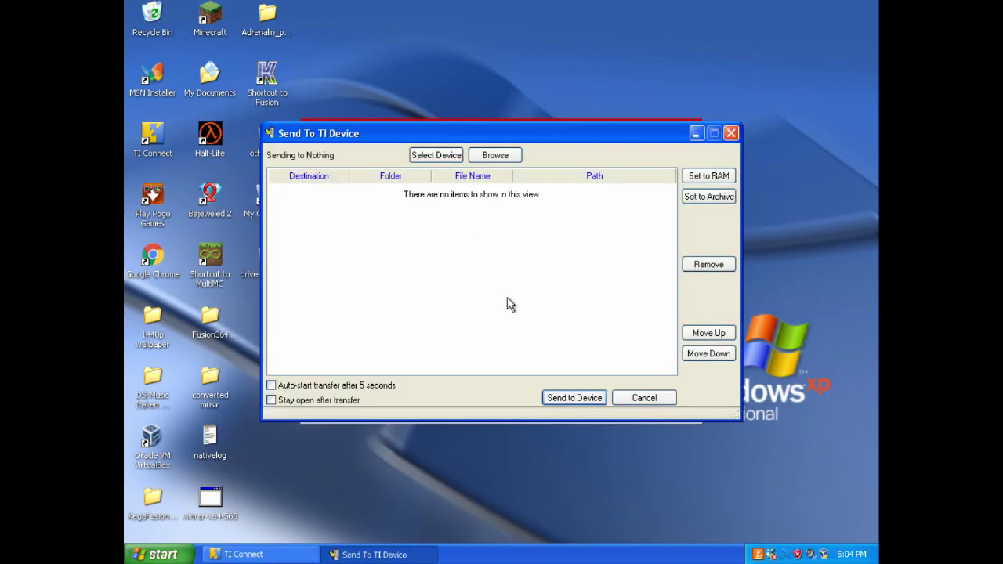
pyautogui.click(492, 153)
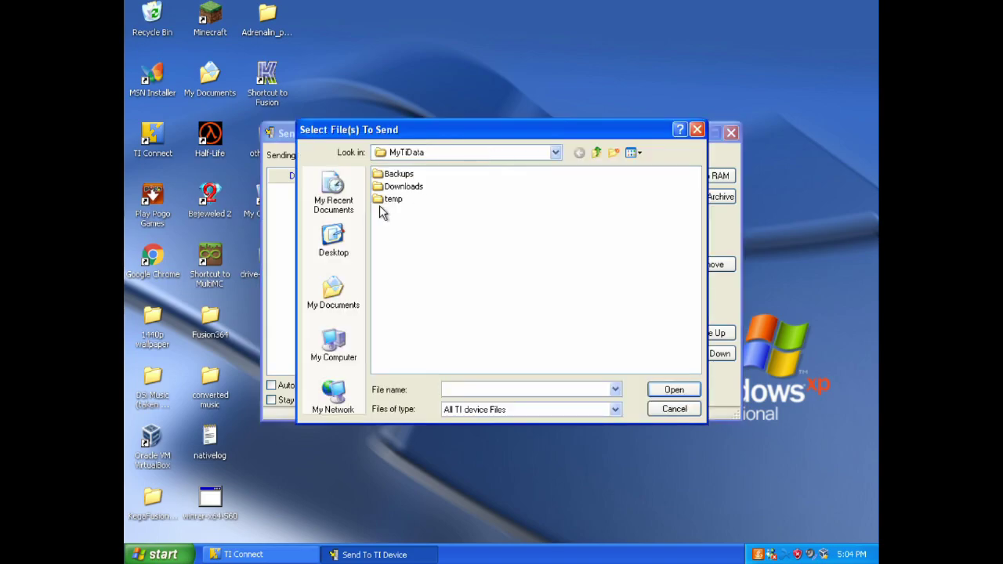
pyautogui.click(335, 249)
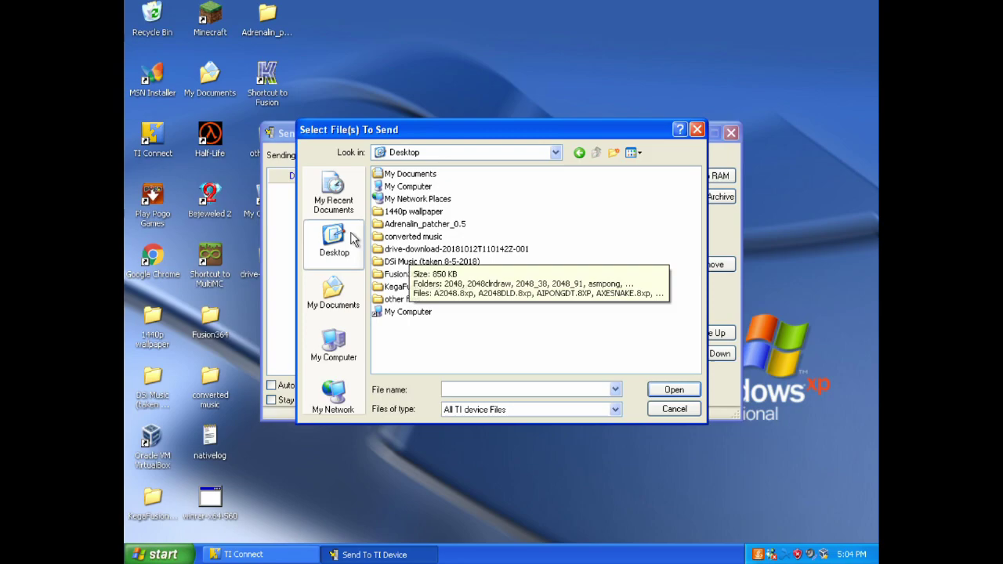
pyautogui.click(334, 292)
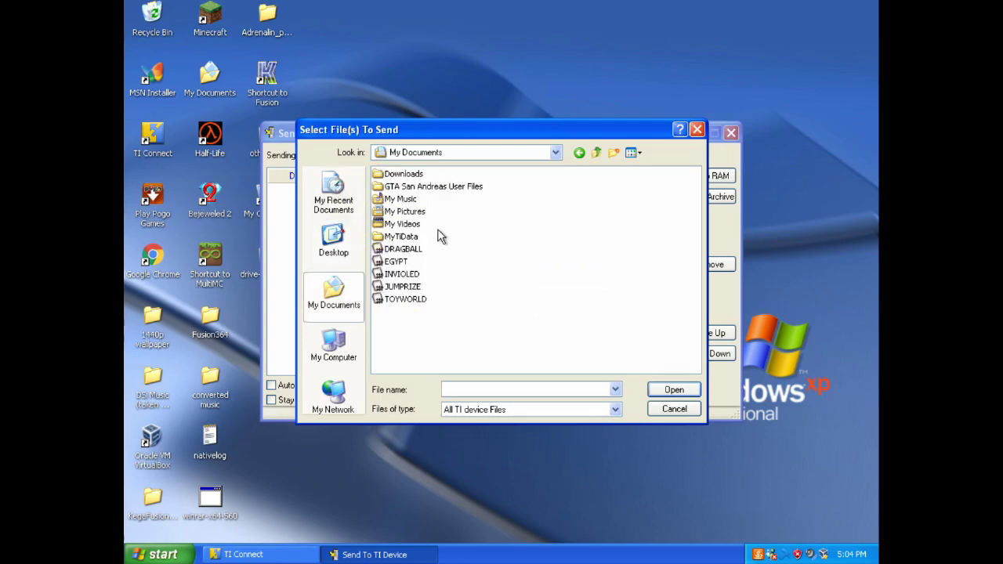
pyautogui.click(396, 263)
pyautogui.click(672, 390)
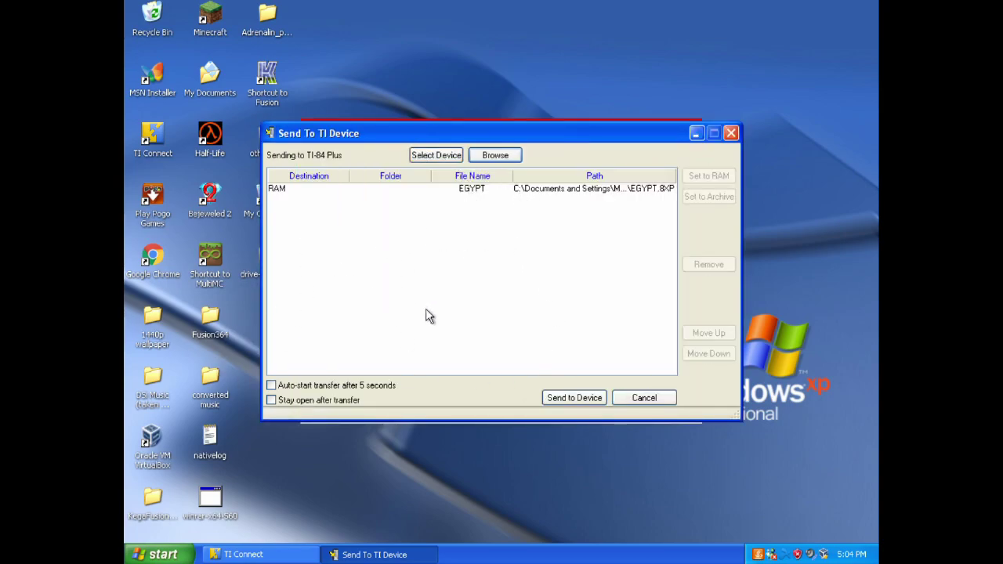
# - Choose the found TI-84 Plus as the target device and select the EGYPT entry
pyautogui.click(442, 156)
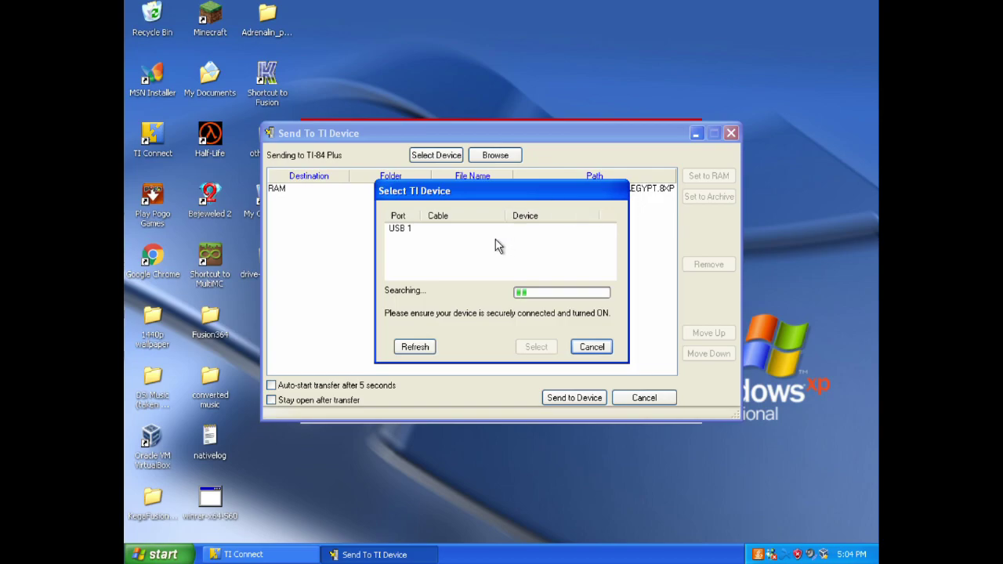
pyautogui.click(538, 347)
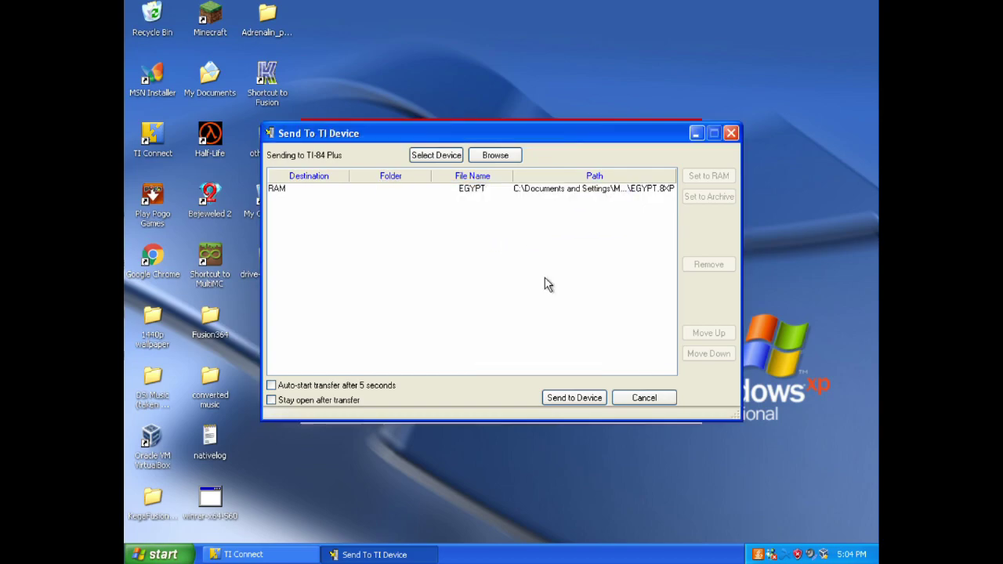
pyautogui.click(295, 190)
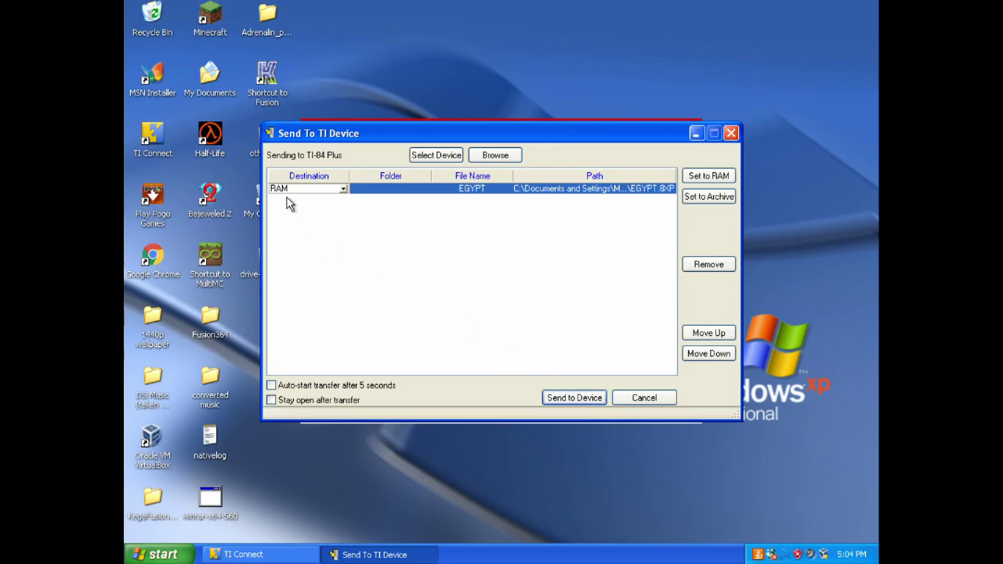
# - Transfer EGYPT.8XP to the TI-84 Plus, replacing the copy already on it
pyautogui.click(571, 398)
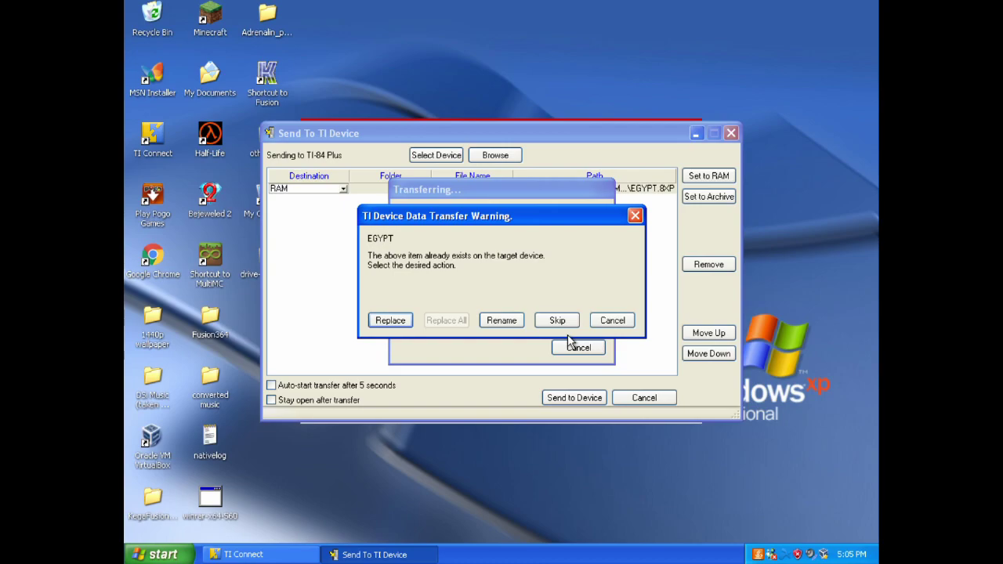
pyautogui.click(384, 322)
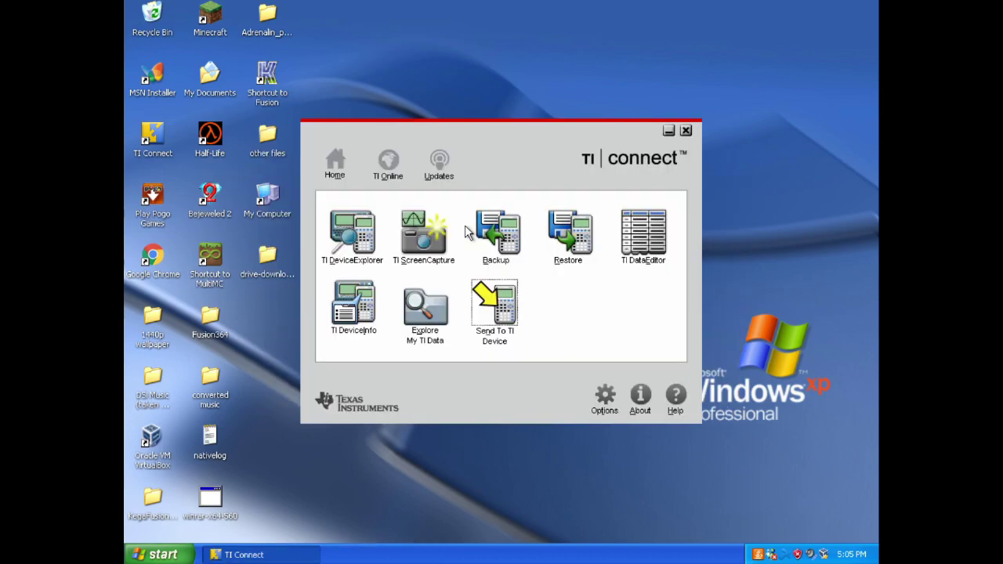
pyautogui.click(485, 229)
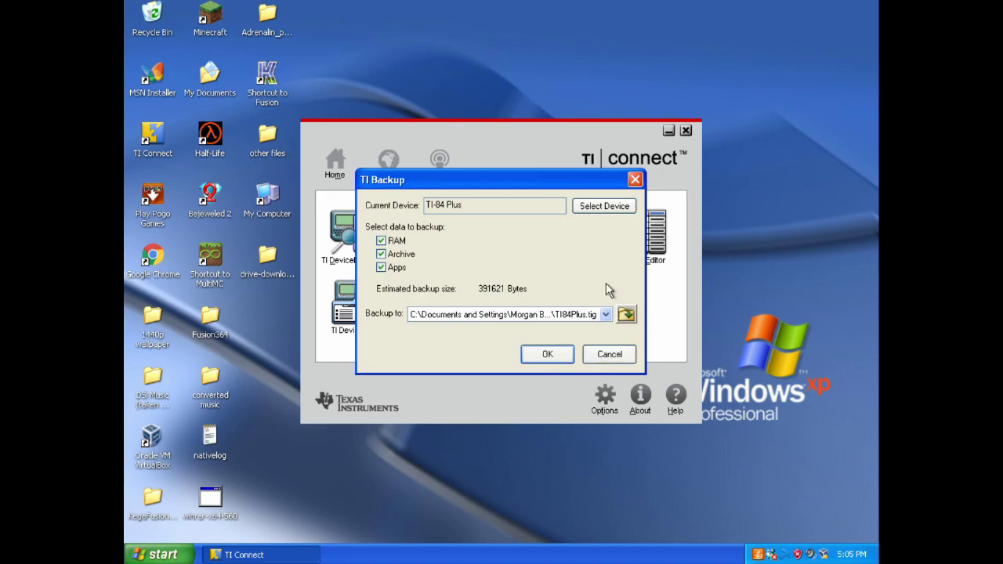
pyautogui.click(604, 356)
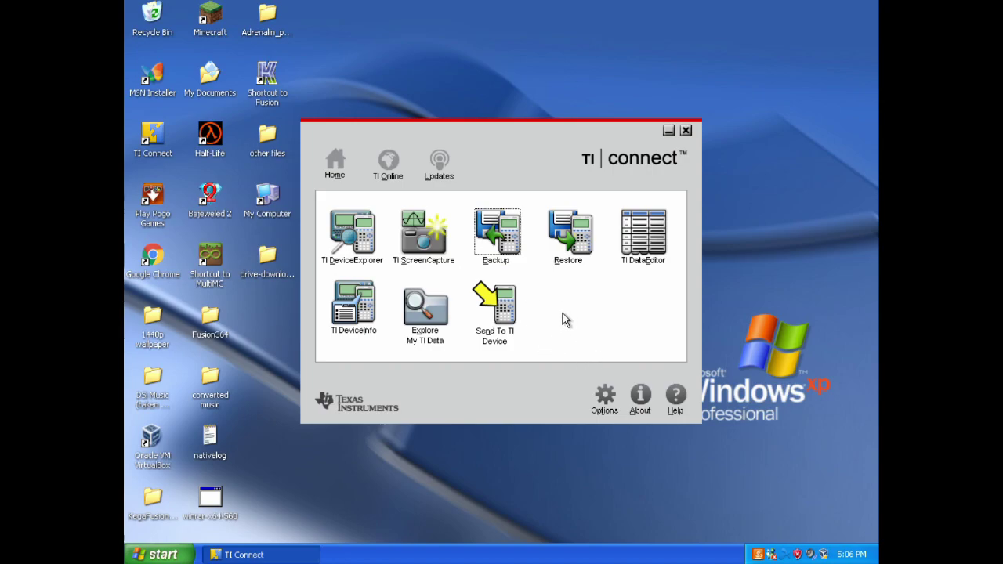
# - Open TI DeviceInfo and select the TI-84 Plus on USB 1
pyautogui.click(354, 307)
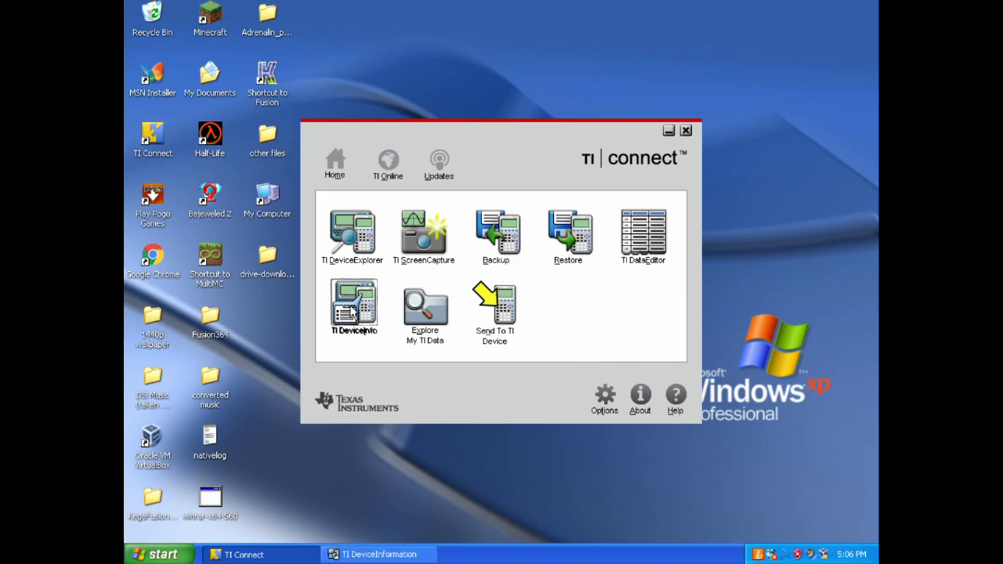
pyautogui.click(668, 130)
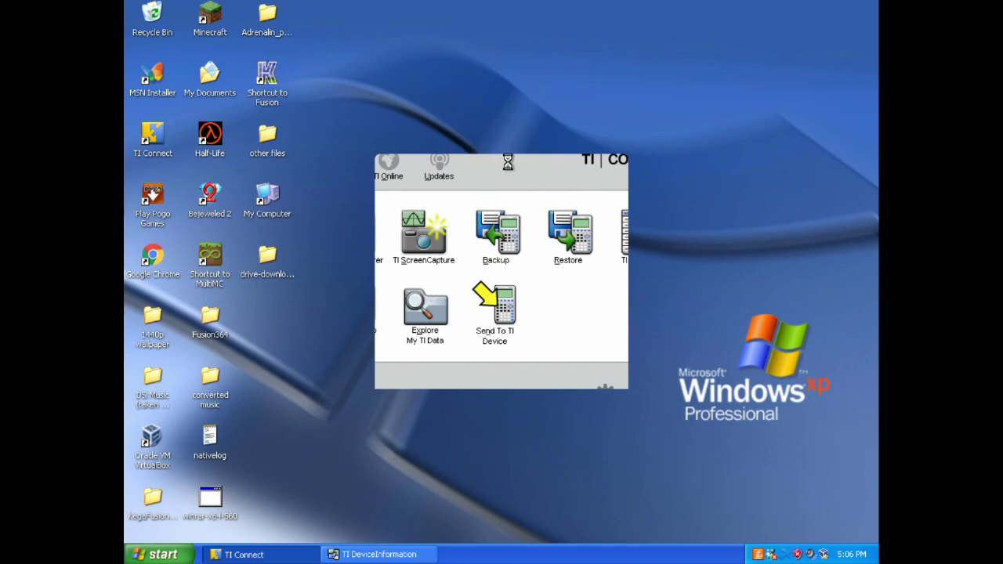
pyautogui.moveTo(449, 185); pyautogui.dragTo(554, 170)
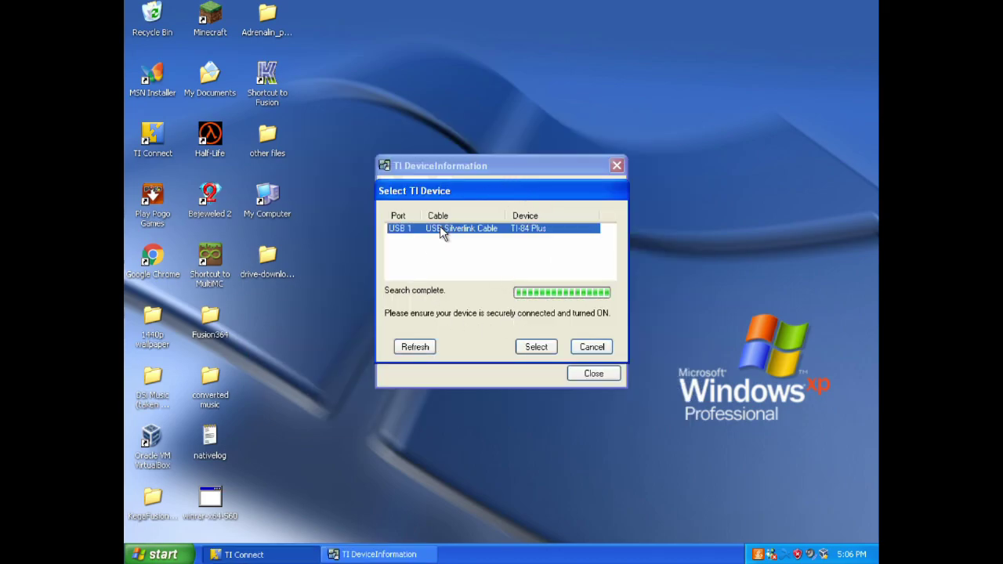
pyautogui.click(529, 350)
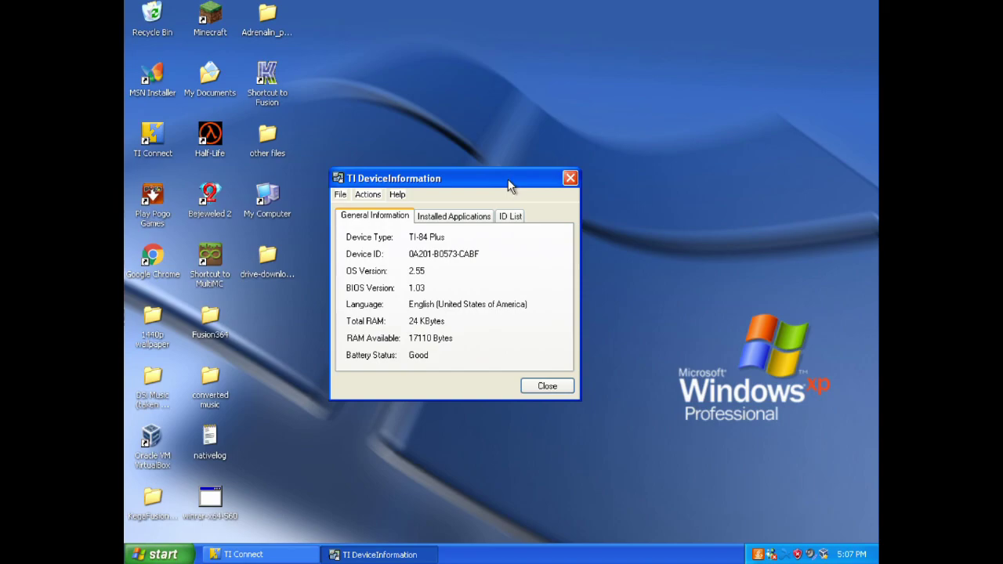
# - Review the Installed Applications, ID List and General Information tabs, then close TI Connect
pyautogui.moveTo(509, 181); pyautogui.dragTo(520, 205)
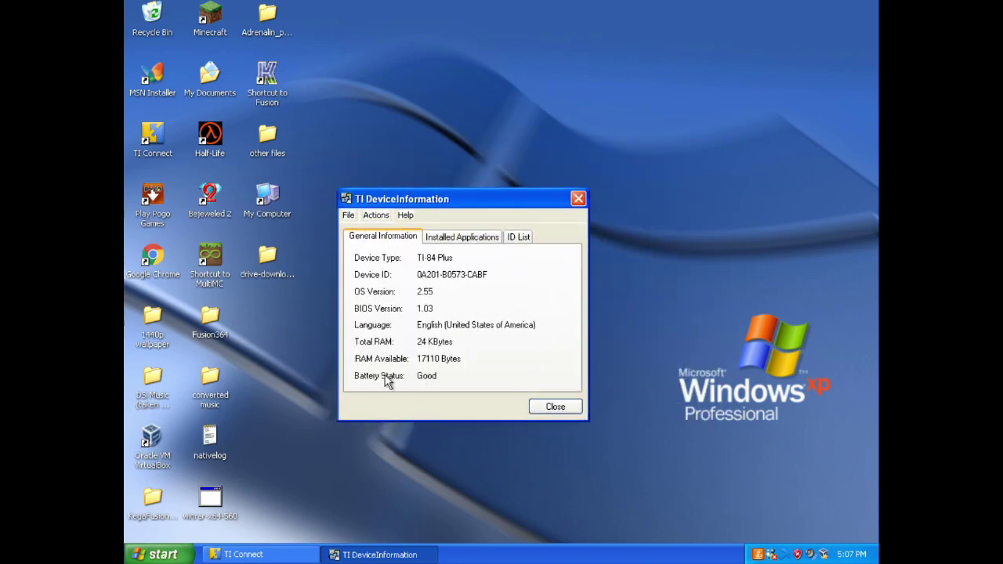
pyautogui.click(460, 239)
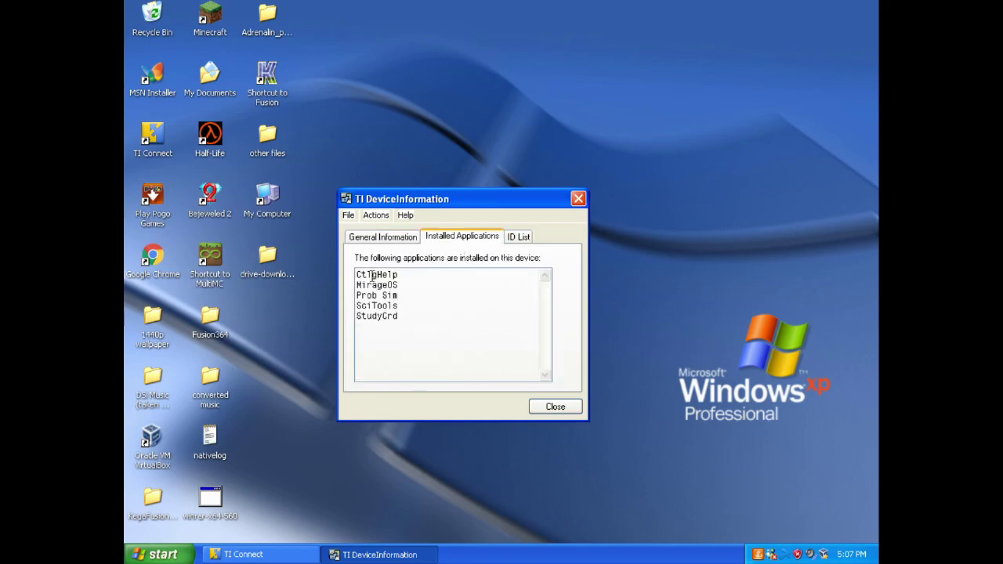
pyautogui.click(518, 237)
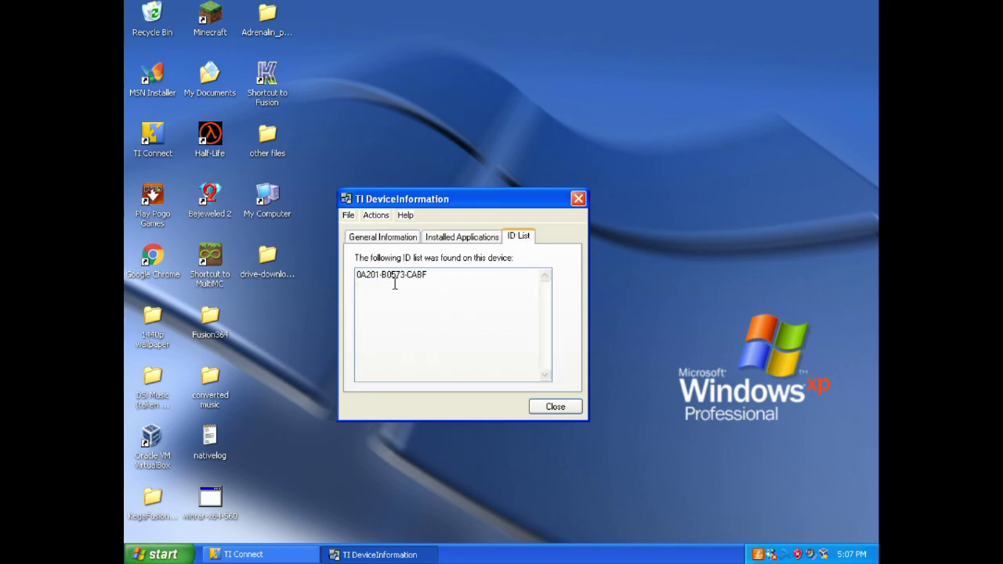
pyautogui.click(394, 242)
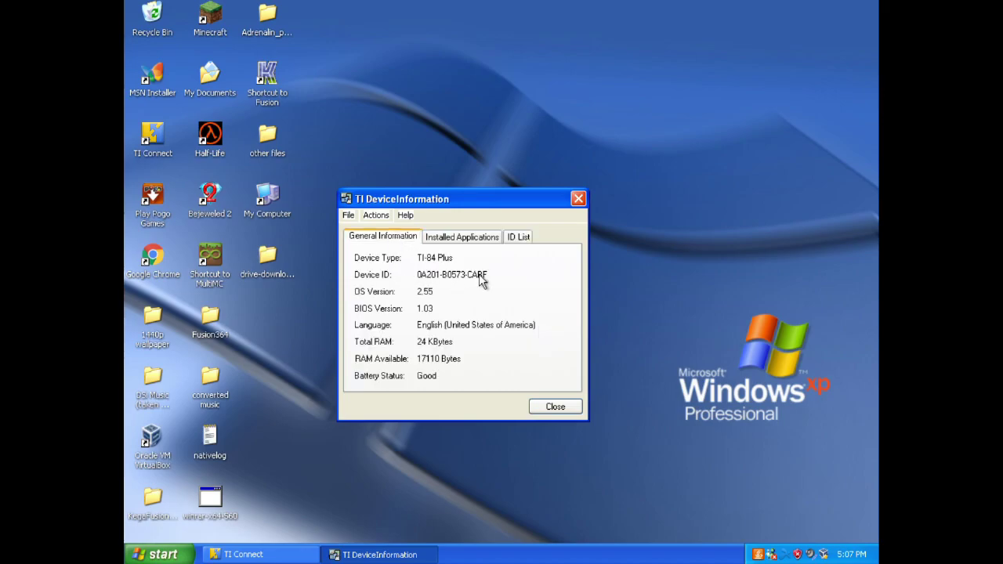
pyautogui.hotkey('alt', 'F4')
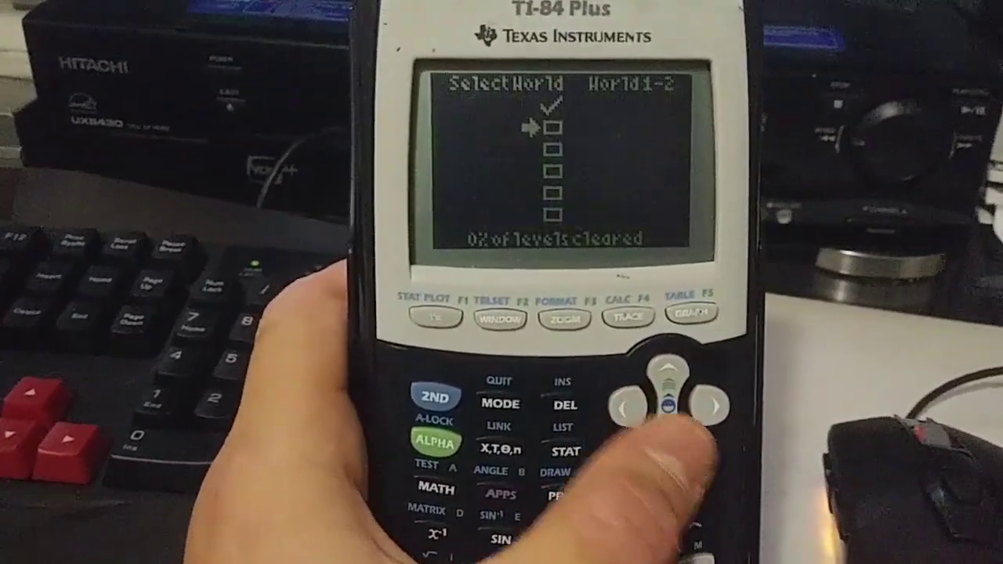
# - Confirm the selected world with ENTER to begin a level on the tile-grid board
pyautogui.press('Return')
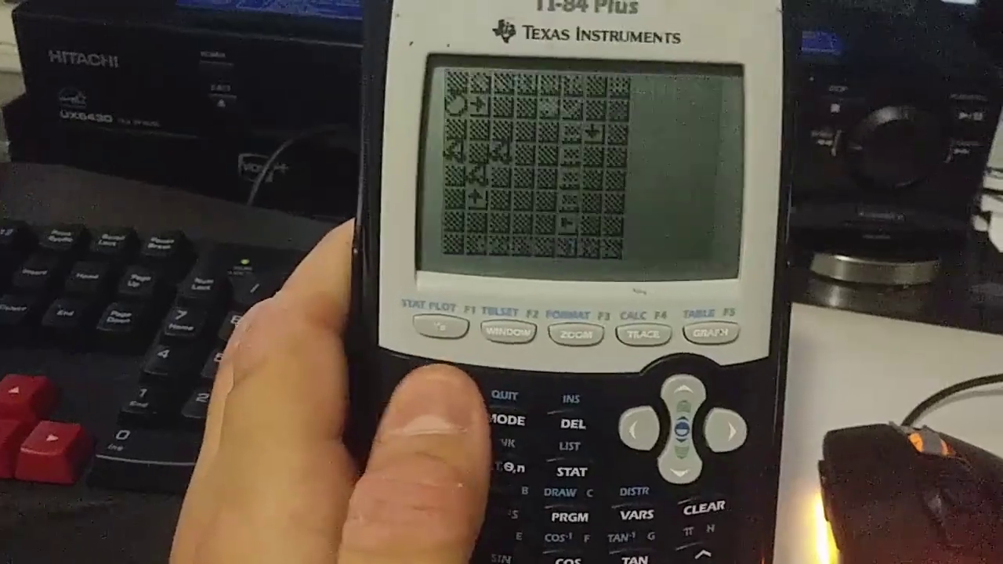